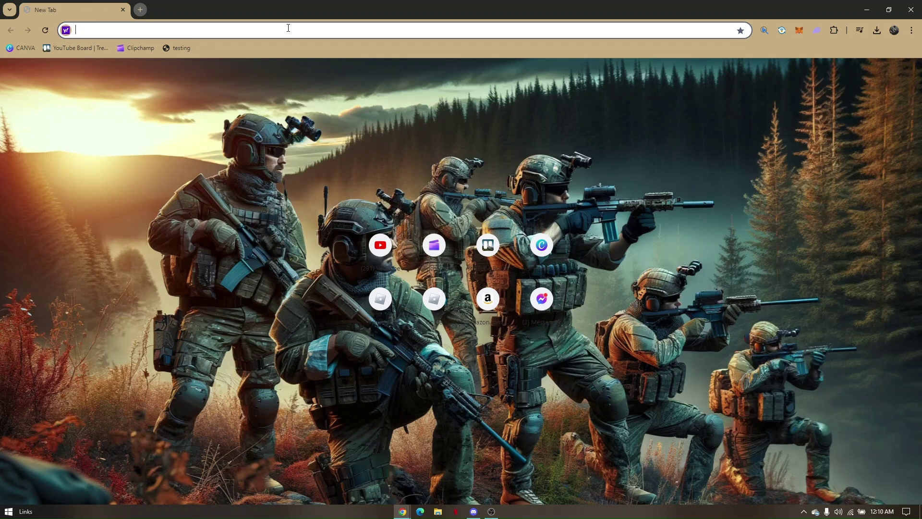
Step: Search the web for "VLC media player" and open VideoLAN's official VLC download page
{"action": "type", "text": "VLC media player"}
{"action": "key", "text": "Return"}
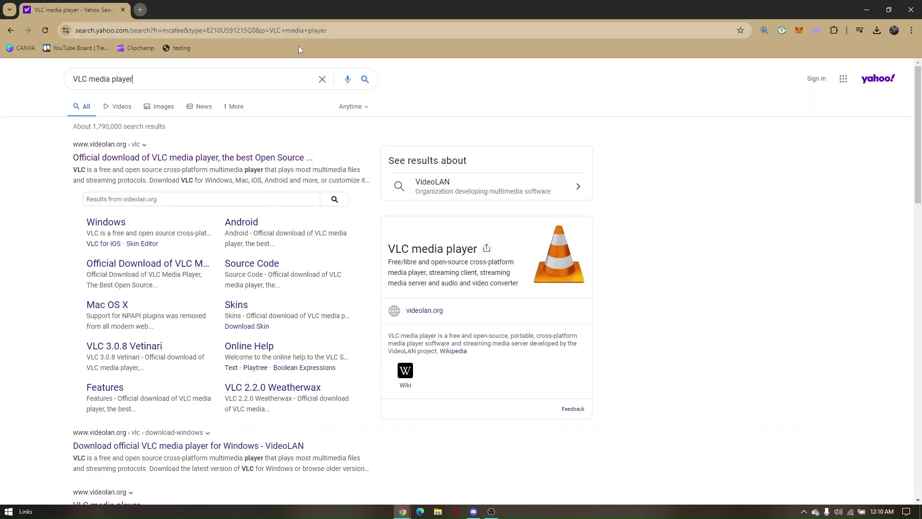
{"action": "left_click", "coordinate": [212, 161]}
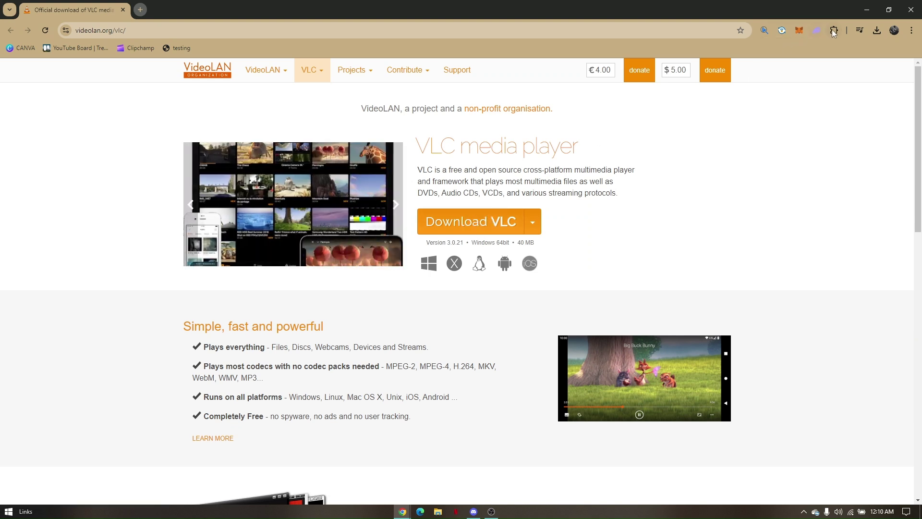
Step: Minimize the browser and locate the VLC media player shortcut on the desktop
{"action": "left_click", "coordinate": [866, 13]}
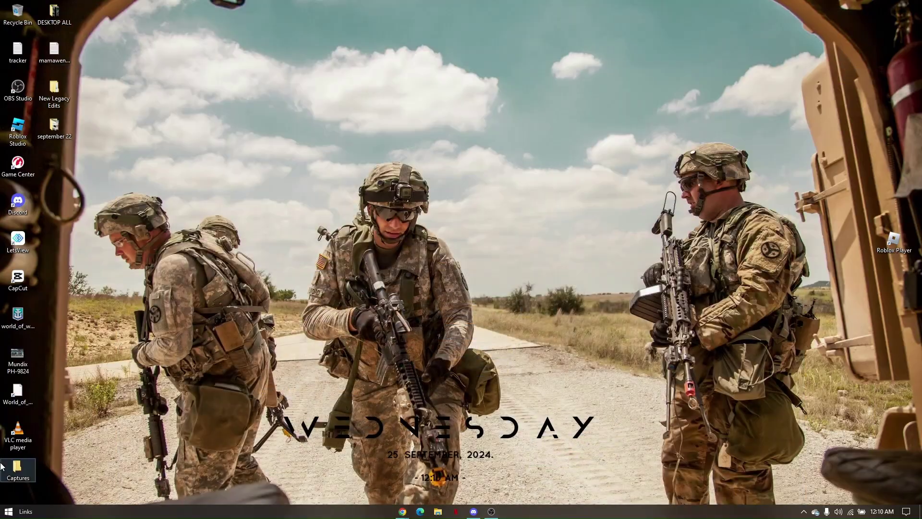
{"action": "left_click", "coordinate": [16, 432]}
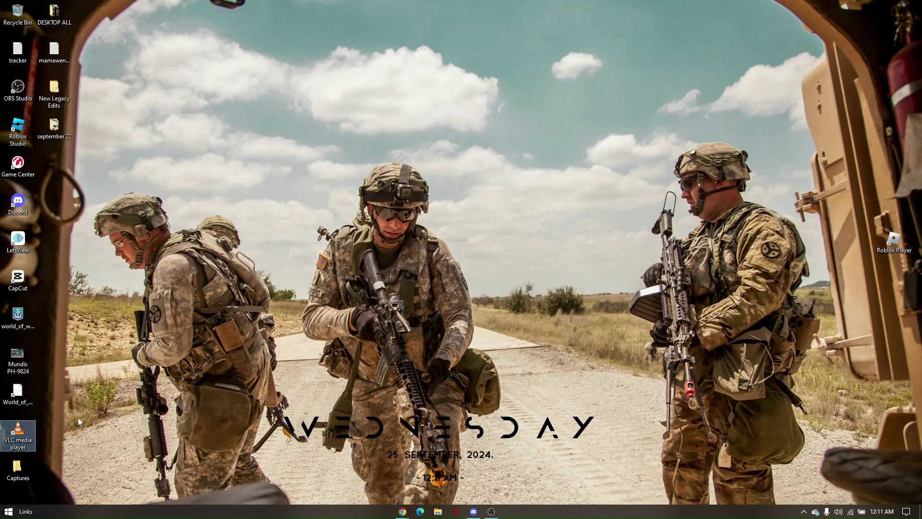
{"action": "left_click", "coordinate": [53, 421]}
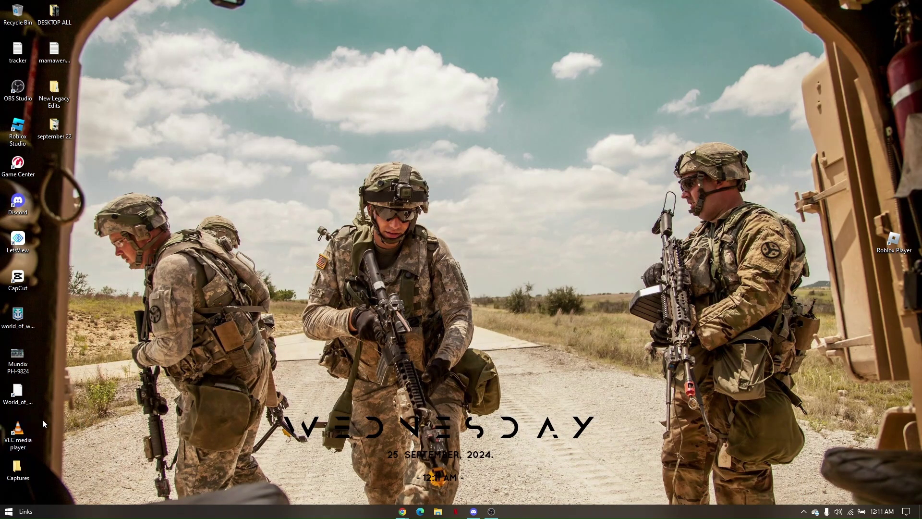
{"action": "left_click_drag", "start_coordinate": [16, 423], "coordinate": [49, 431]}
Step: Switch back to Chrome, go to youtube.com and open the channel's Content page in YouTube Studio
{"action": "key", "text": "alt+Tab"}
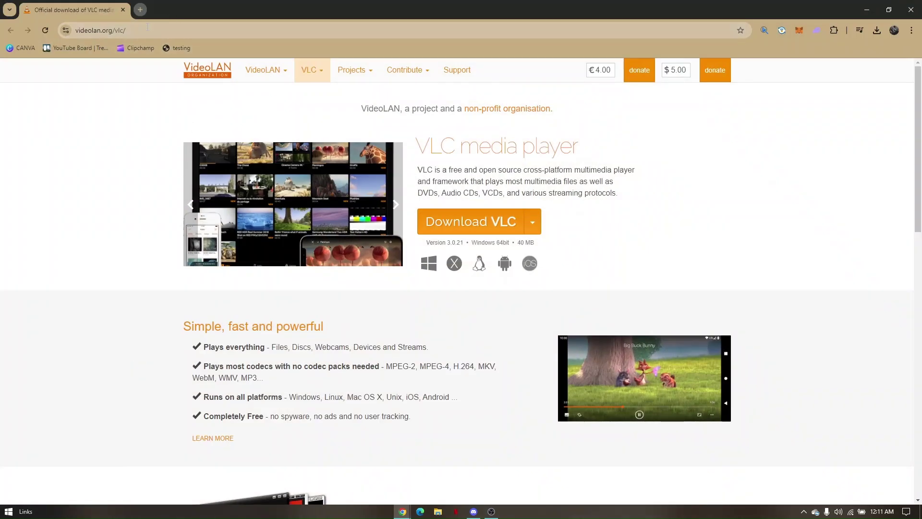
{"action": "left_click", "coordinate": [148, 27]}
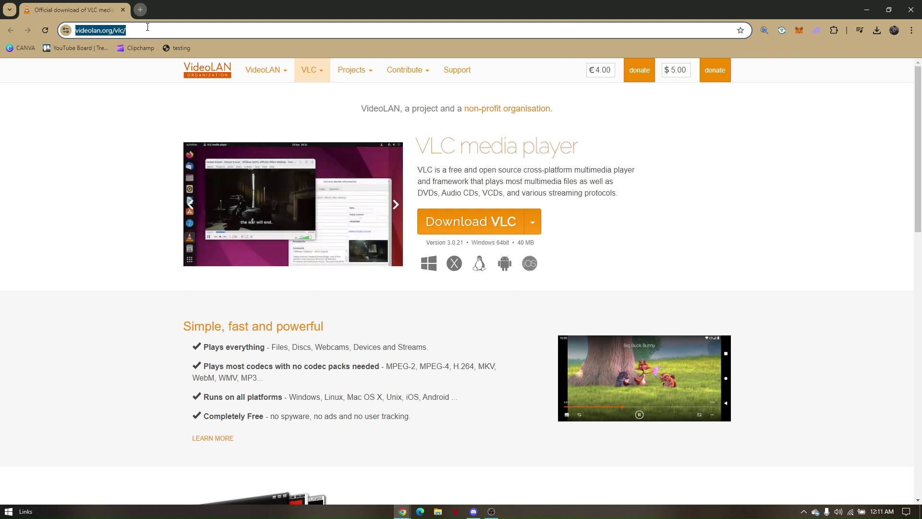
{"action": "type", "text": "yout"}
{"action": "key", "text": "Return"}
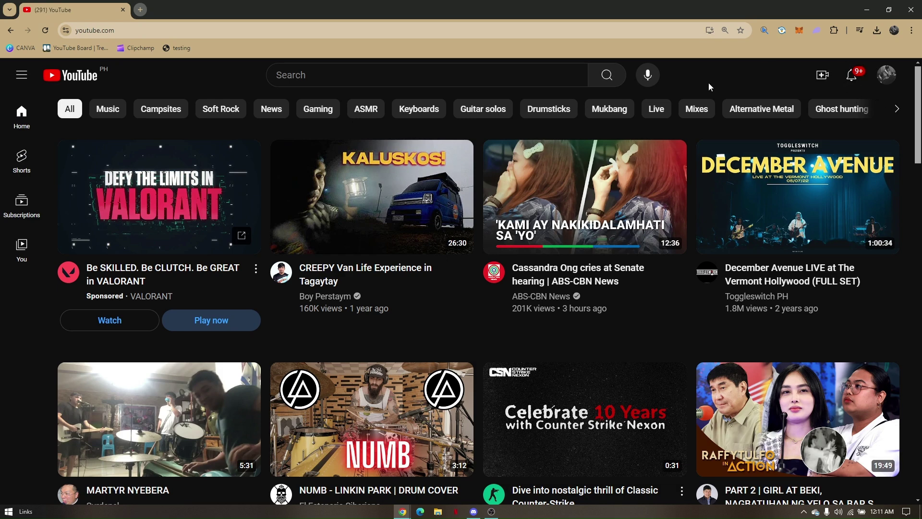
{"action": "left_click", "coordinate": [878, 83]}
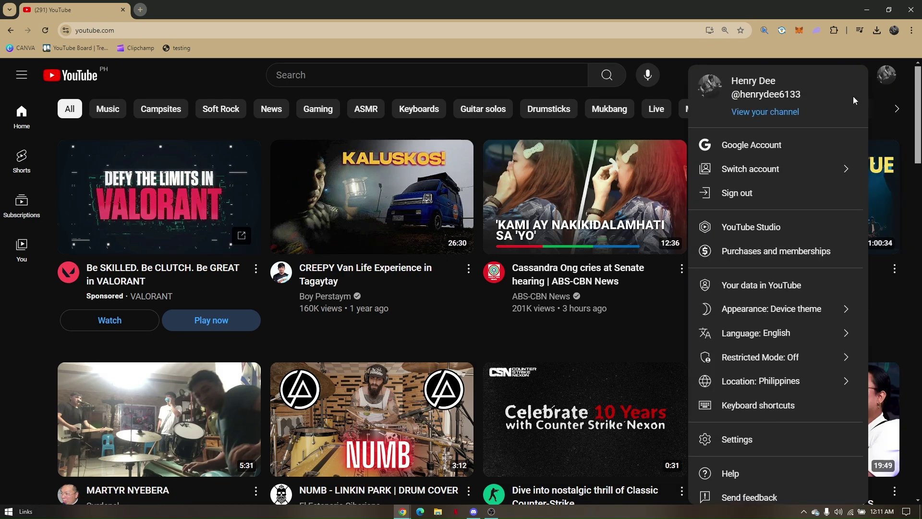
{"action": "left_click", "coordinate": [760, 233]}
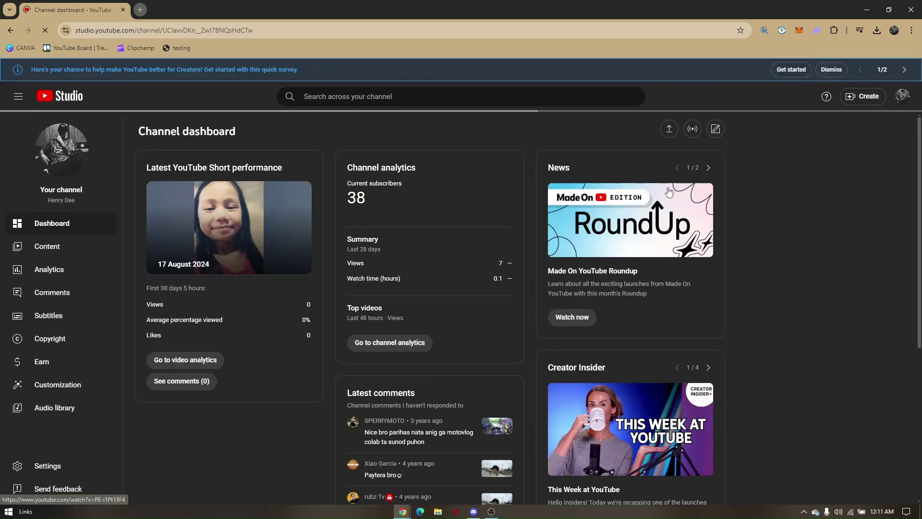
{"action": "left_click", "coordinate": [81, 252]}
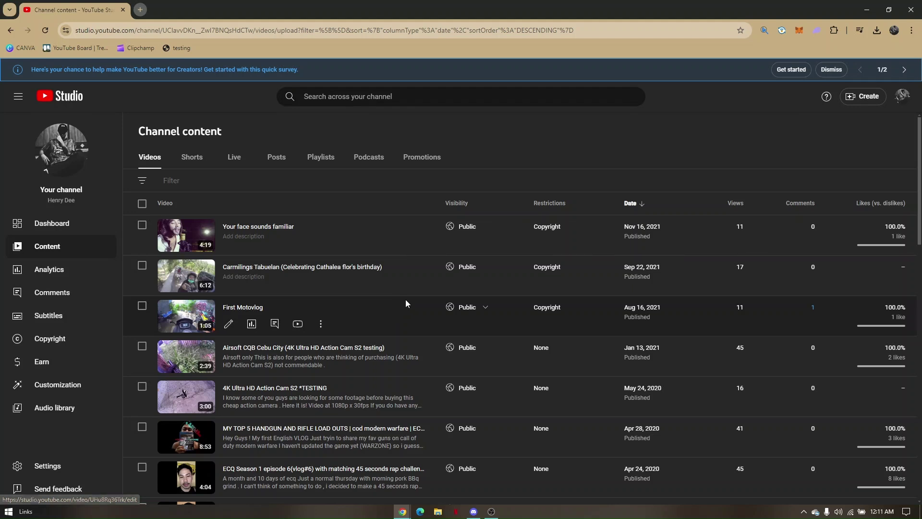
Step: Show the download option for the First Motovlog video and check the browser's recent download history
{"action": "left_click", "coordinate": [321, 325]}
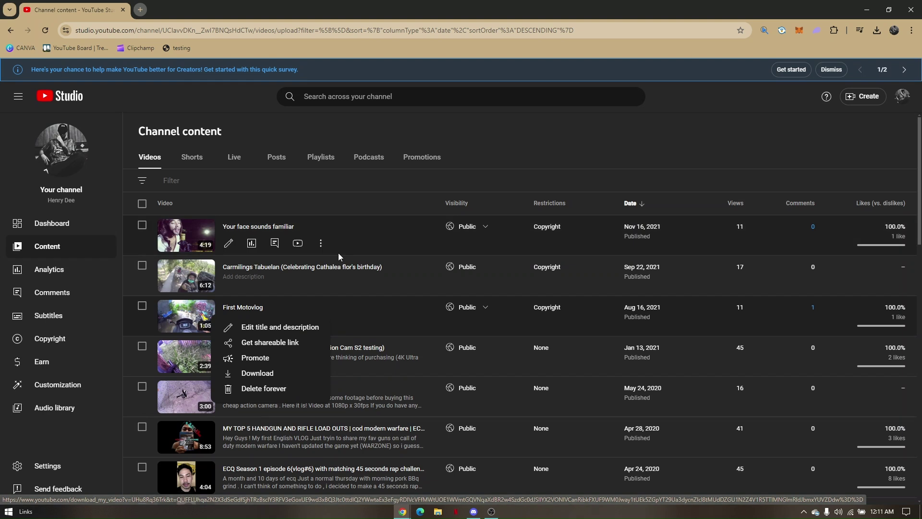
{"action": "left_click", "coordinate": [877, 31]}
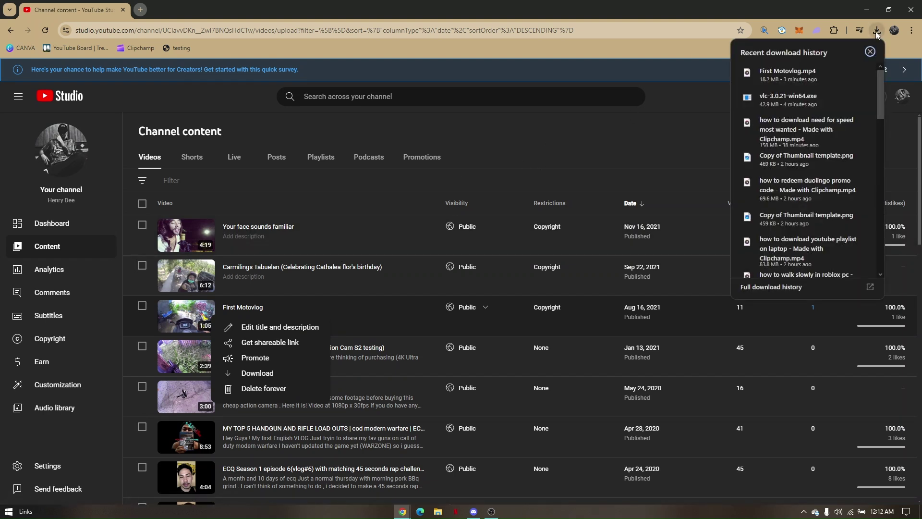
{"action": "left_click", "coordinate": [877, 31]}
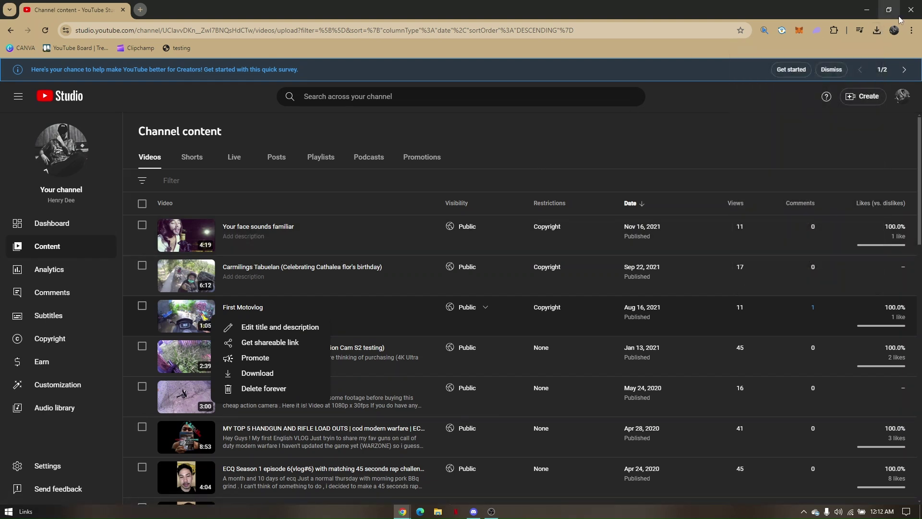
Step: Minimize the browser, launch VLC media player from the desktop and start a Convert / Save operation
{"action": "left_click", "coordinate": [866, 10]}
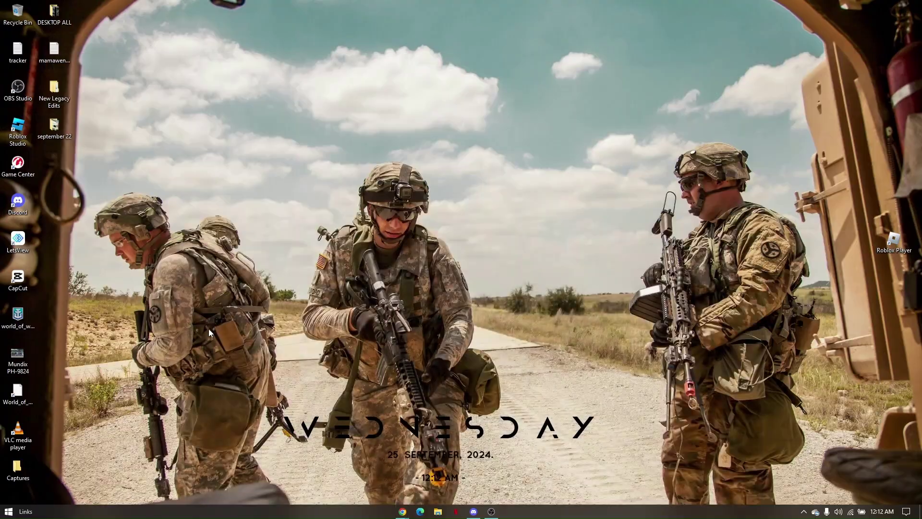
{"action": "double_click", "coordinate": [22, 438]}
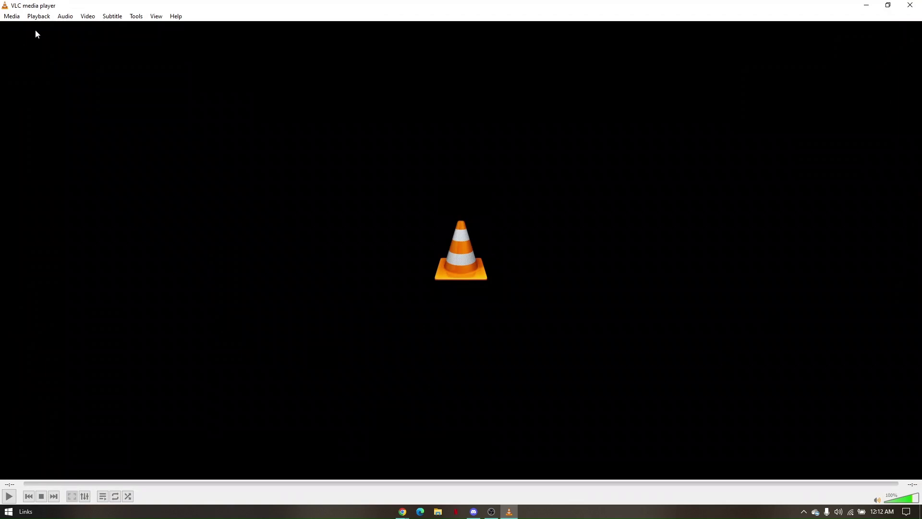
{"action": "left_click", "coordinate": [13, 19]}
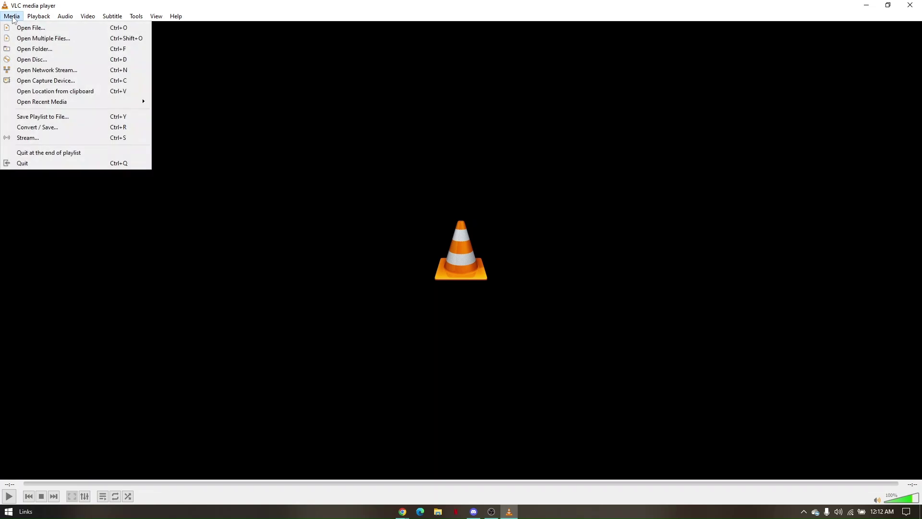
{"action": "left_click", "coordinate": [51, 129]}
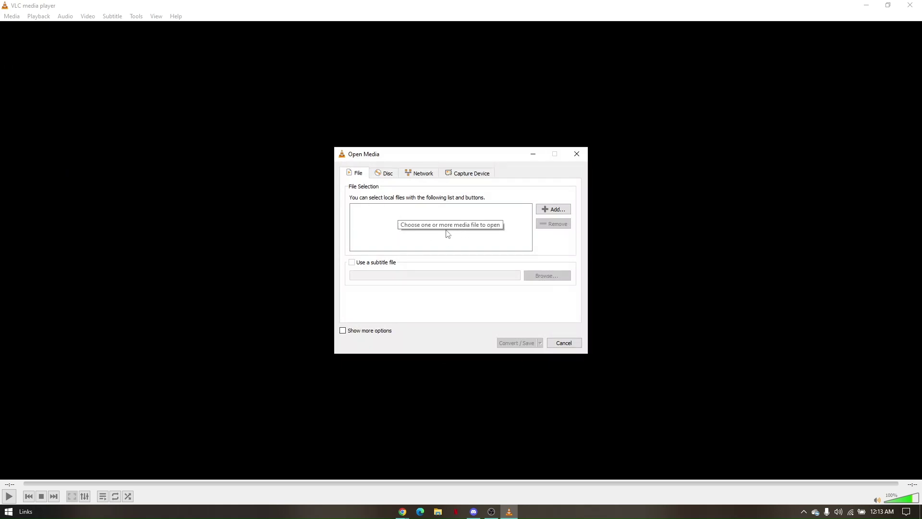
Step: Add First Motovlog.mp4 from the Downloads folder as the source file and proceed to the conversion settings
{"action": "left_click", "coordinate": [556, 210]}
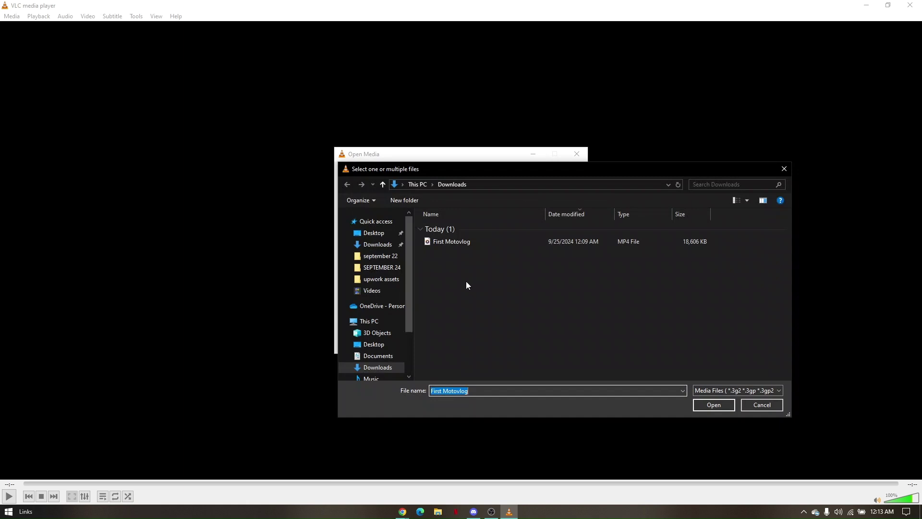
{"action": "left_click", "coordinate": [471, 241]}
{"action": "left_click", "coordinate": [701, 406]}
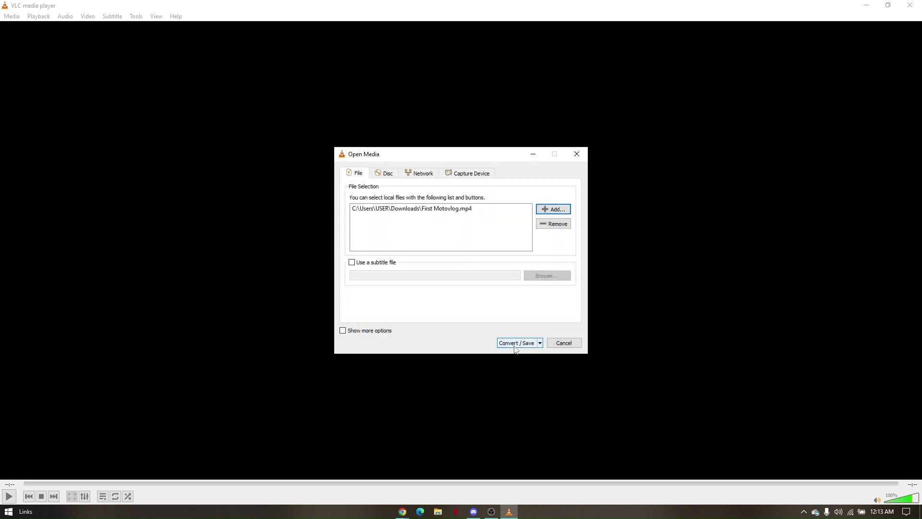
{"action": "left_click", "coordinate": [518, 343]}
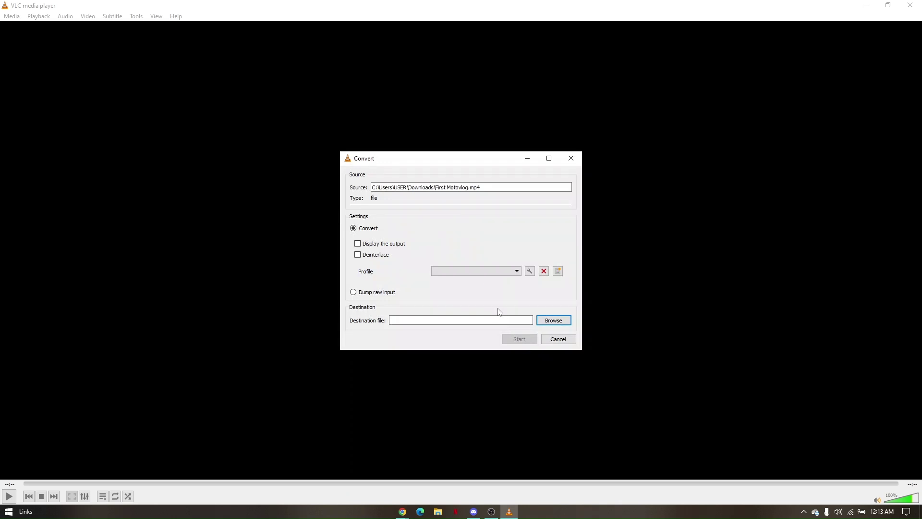
Step: Set the conversion profile to Audio - MP3
{"action": "left_click", "coordinate": [517, 271]}
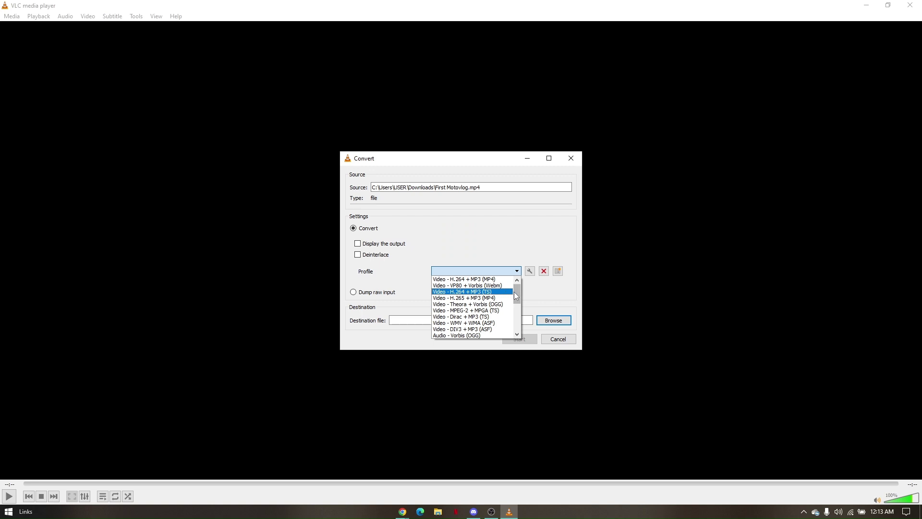
{"action": "left_click_drag", "start_coordinate": [514, 292], "coordinate": [514, 299]}
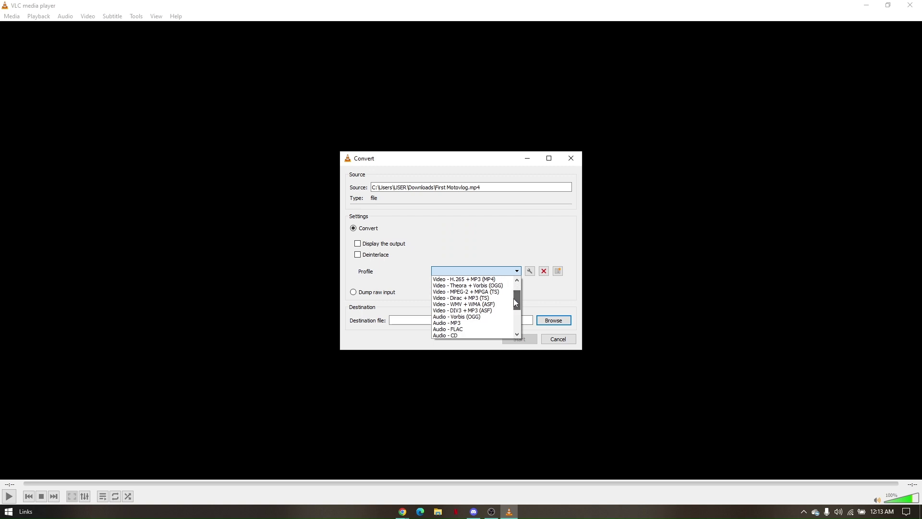
{"action": "left_click", "coordinate": [465, 323]}
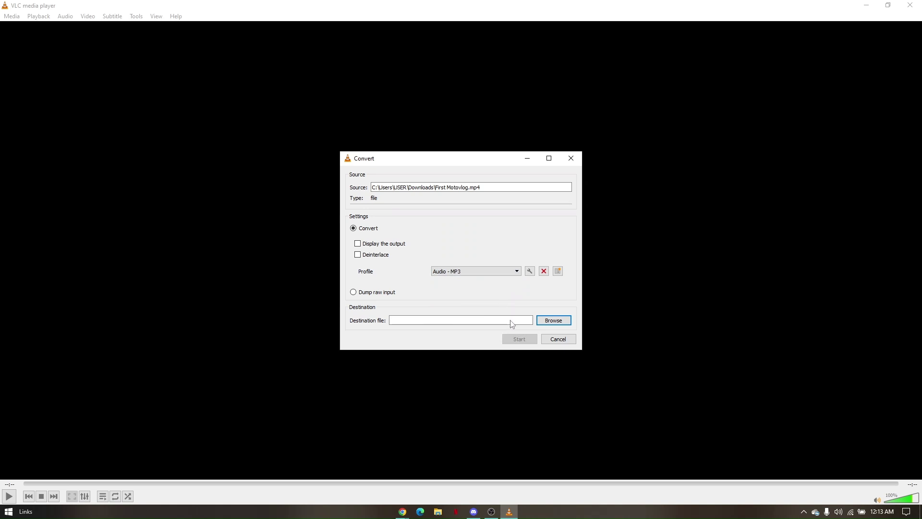
Step: Set the destination file to First Motovlog on the Desktop and start the conversion
{"action": "left_click", "coordinate": [554, 321]}
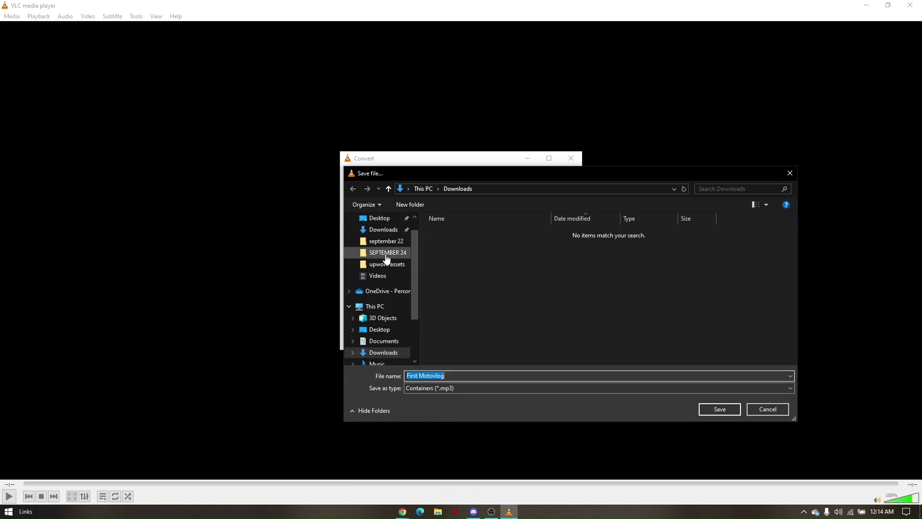
{"action": "left_click", "coordinate": [382, 329]}
{"action": "left_click", "coordinate": [720, 409]}
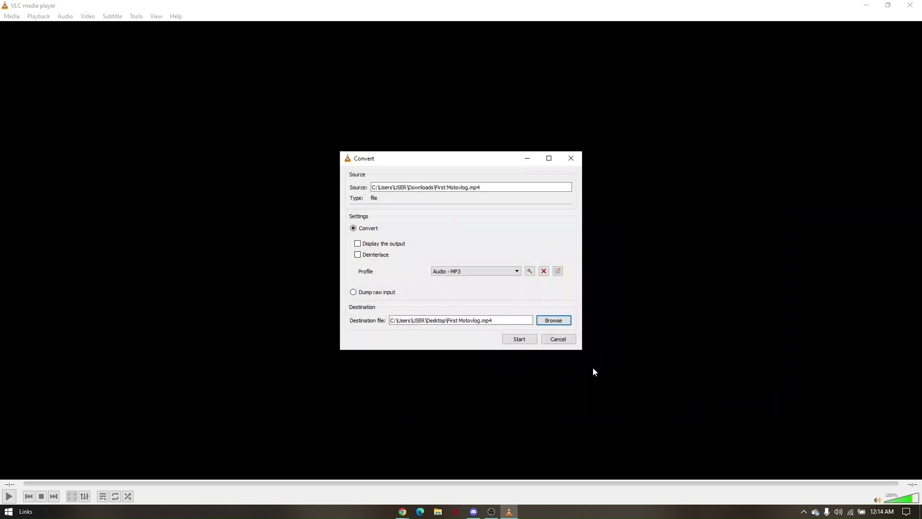
{"action": "left_click", "coordinate": [522, 340]}
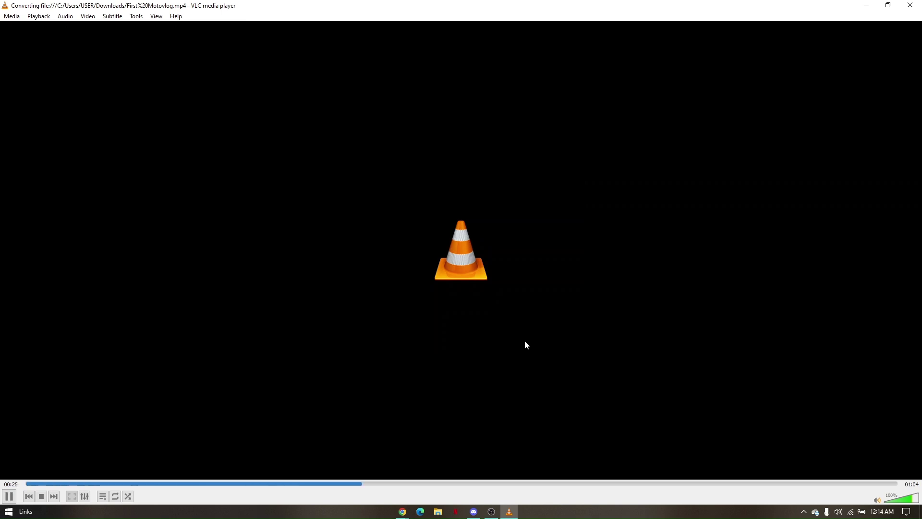